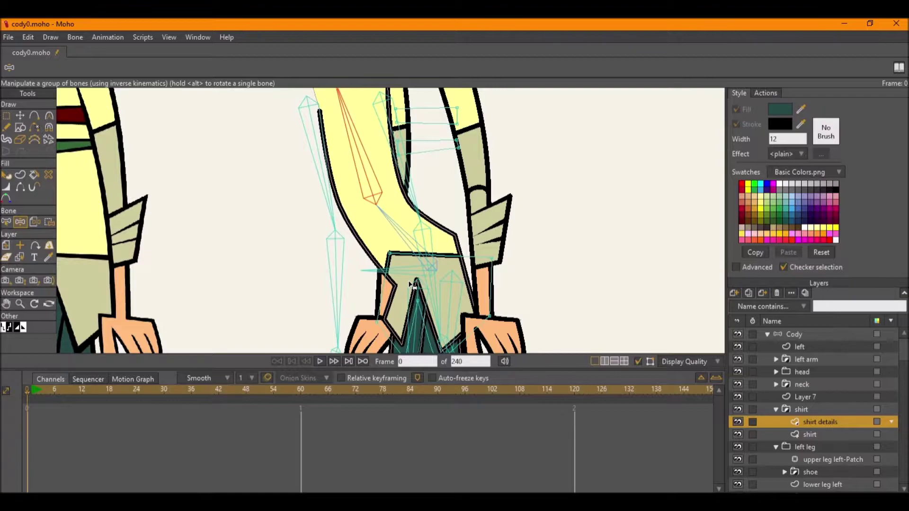
- Test how the shirt details follow the spine by bending the lower spine bone, and restore the rest pose
click(9, 117)
key(b)
click(427, 267)
drag(442, 279, 436, 261)
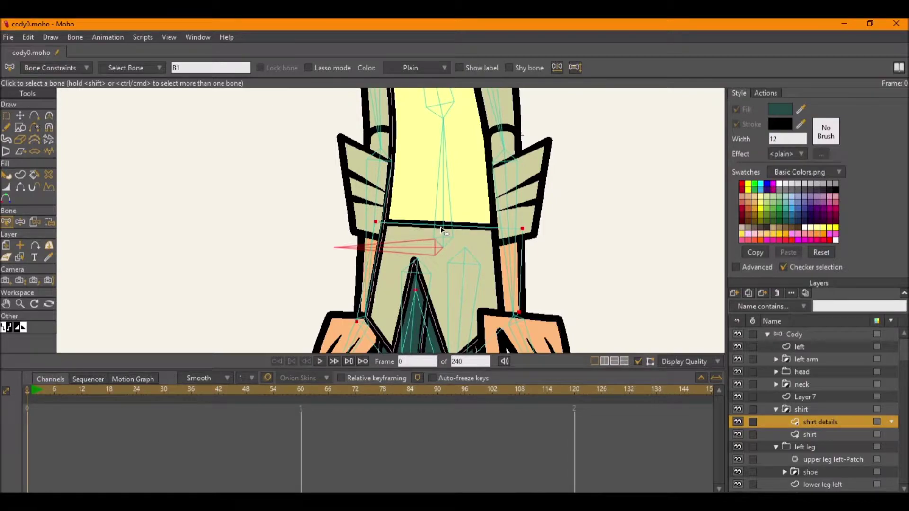
key(z)
drag(441, 230, 393, 219)
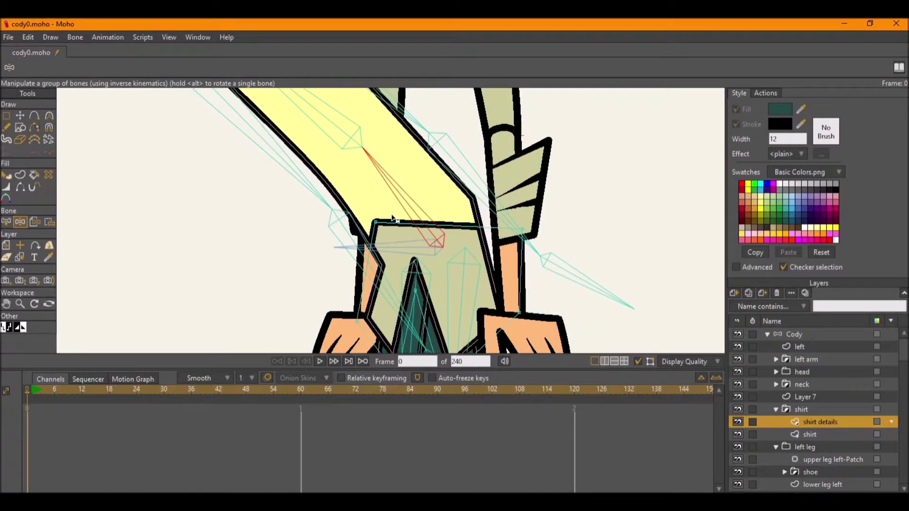
key(ctrl+z)
scroll(401, 221, up, 2)
- Bind the two end points of the shirt's waist line to the lower spine bone
key(b)
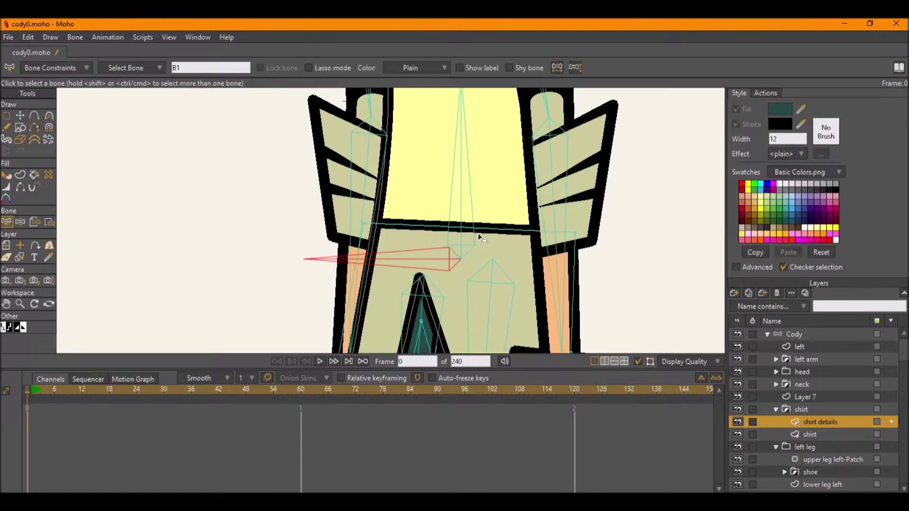
click(449, 246)
click(440, 260)
click(458, 225)
key(g)
drag(595, 268, 462, 215)
key(b)
click(462, 216)
key(g)
drag(377, 254, 311, 179)
key(i)
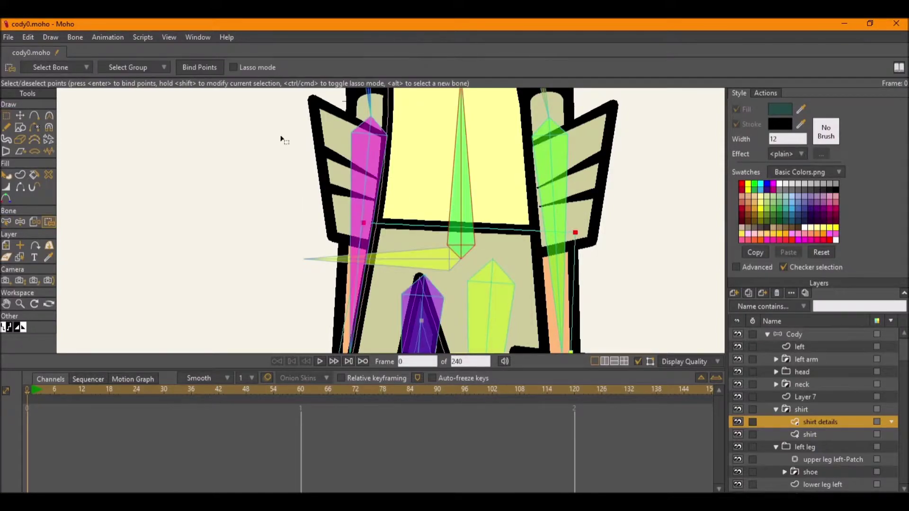
click(199, 71)
- Test the waist line's movement by bending the torso bones, and return to the rest pose
key(b)
scroll(390, 184, down, 2)
drag(408, 194, 388, 190)
key(z)
scroll(361, 155, down, 3)
mouse_move(363, 180)
mouse_down()
mouse_move(349, 183)
mouse_move(404, 165)
mouse_move(397, 126)
mouse_move(354, 125)
mouse_move(394, 185)
mouse_move(368, 180)
mouse_up()
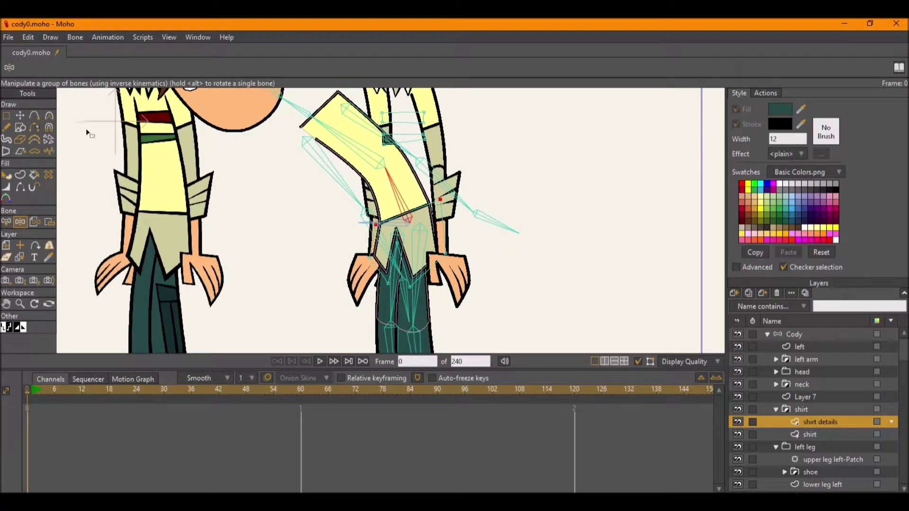
click(7, 115)
- Bind the points of the red and green shirt stripes to the chest bone B3
scroll(398, 192, up, 5)
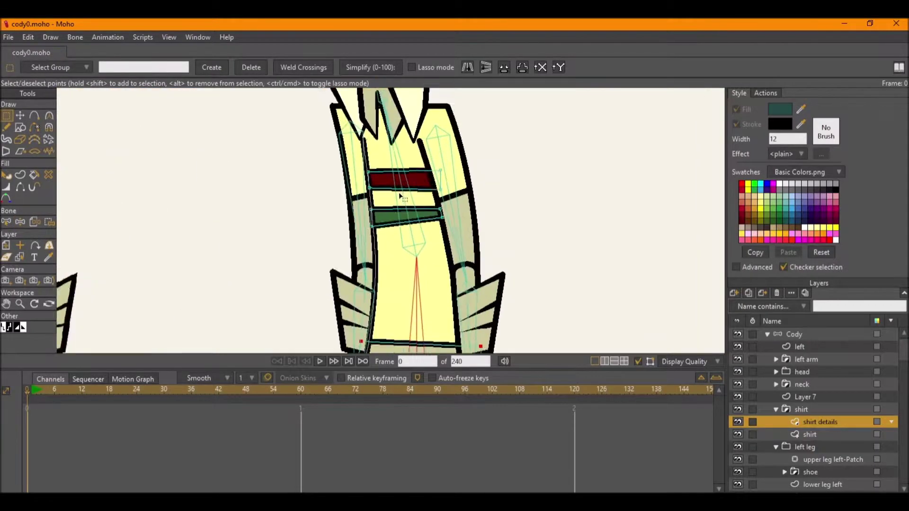
key(b)
click(412, 228)
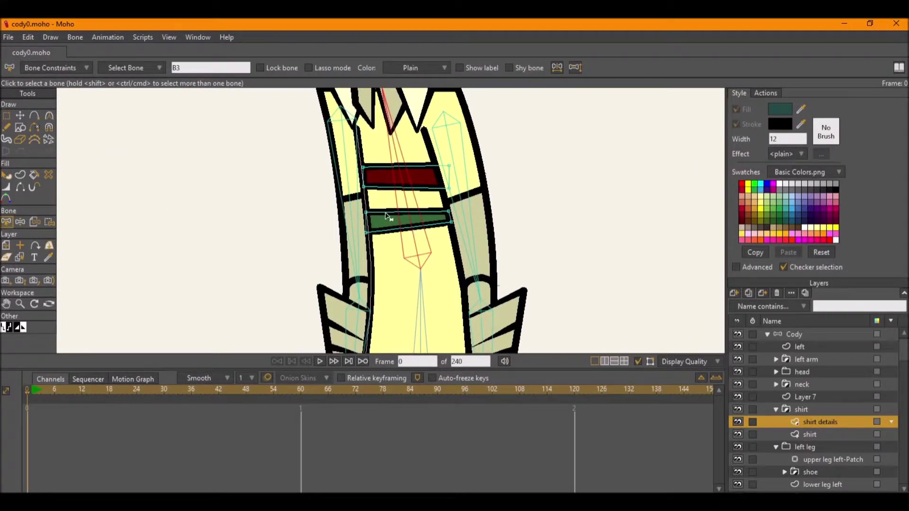
scroll(379, 201, up, 2)
key(g)
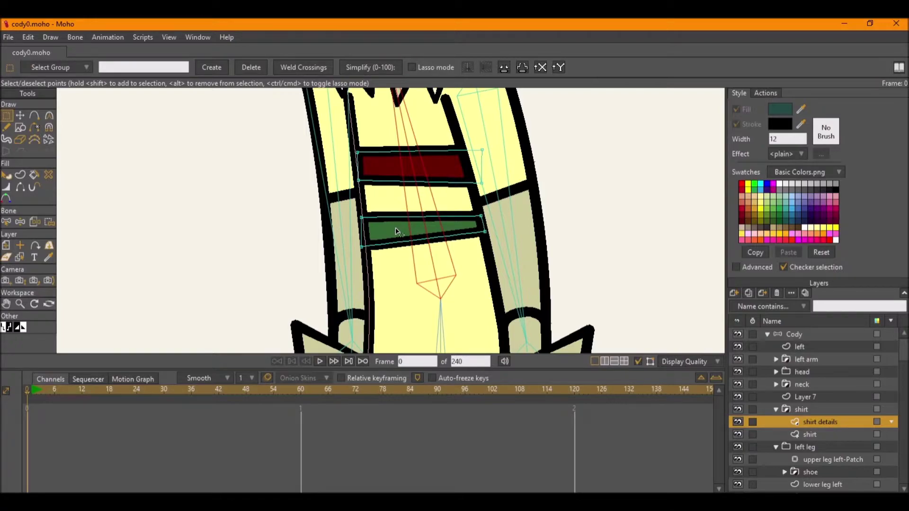
click(396, 233)
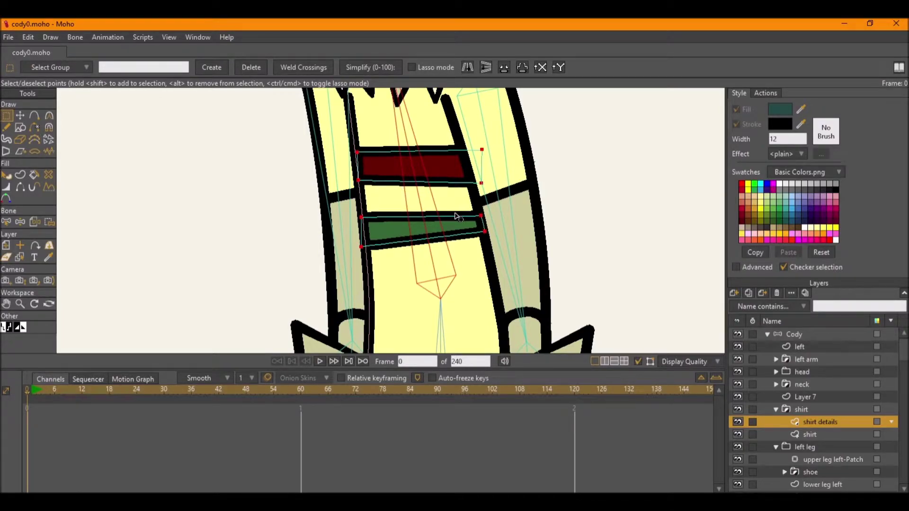
drag(455, 213, 450, 279)
key(i)
click(199, 70)
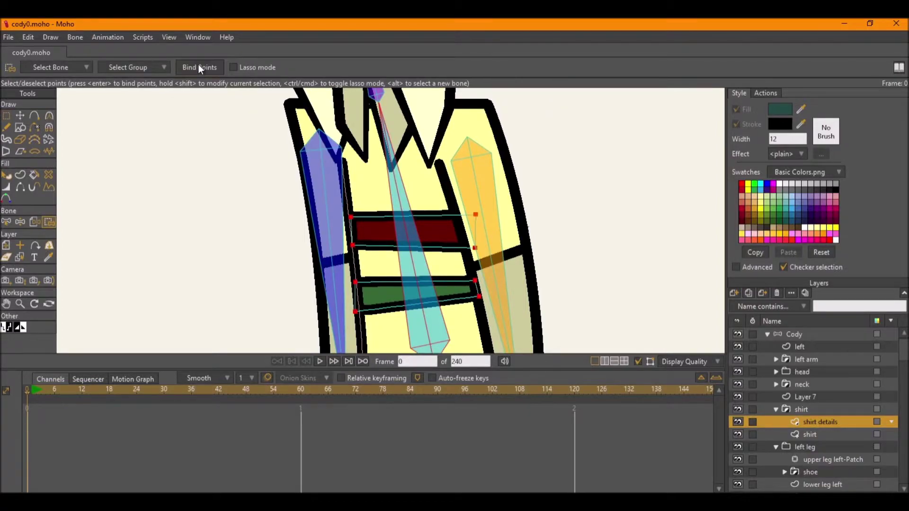
- Bend the chest bone to check that the red and green stripes follow the torso
key(z)
scroll(570, 203, down, 3)
drag(484, 186, 416, 207)
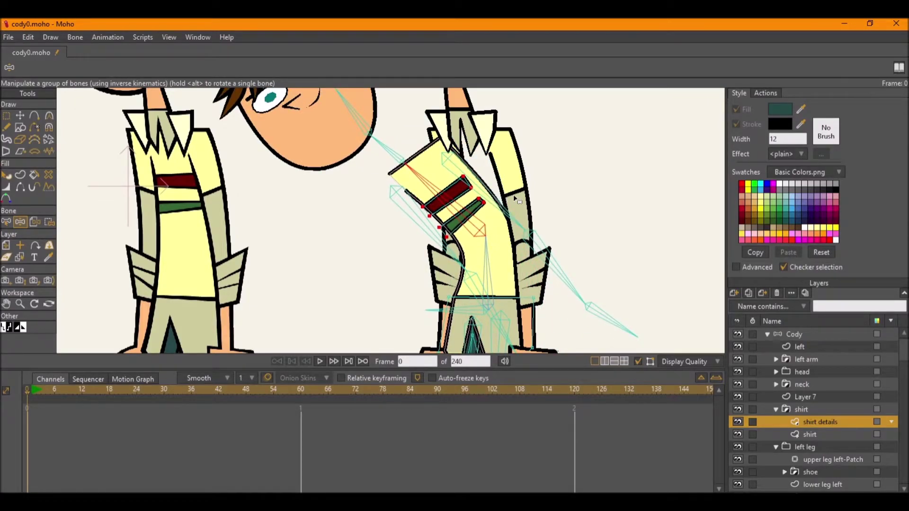
- Move the right-hand end points of both shirt stripes outward, past the shirt's edge under the arm
scroll(514, 200, up, 5)
key(g)
drag(546, 268, 450, 124)
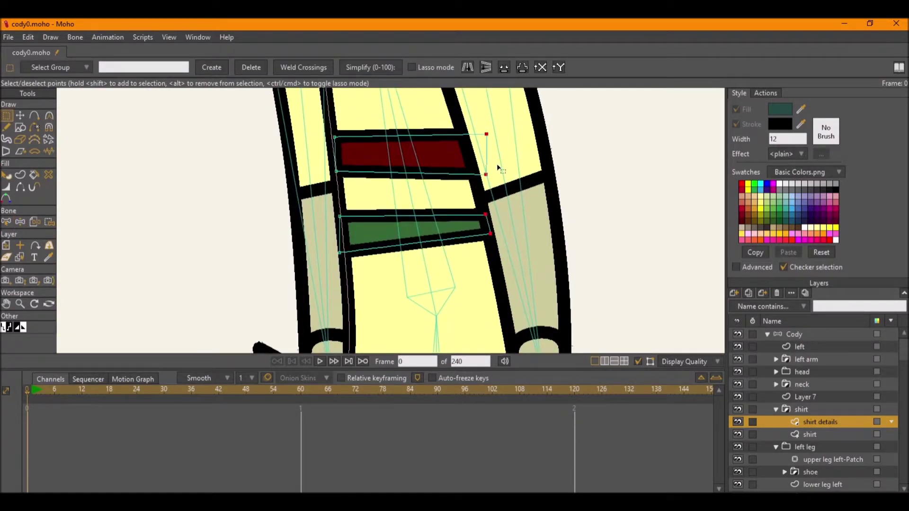
key(t)
drag(493, 177, 414, 184)
key(g)
- Test the widened stripes by bending the chest bone, and return to the rest pose
scroll(526, 182, down, 5)
key(z)
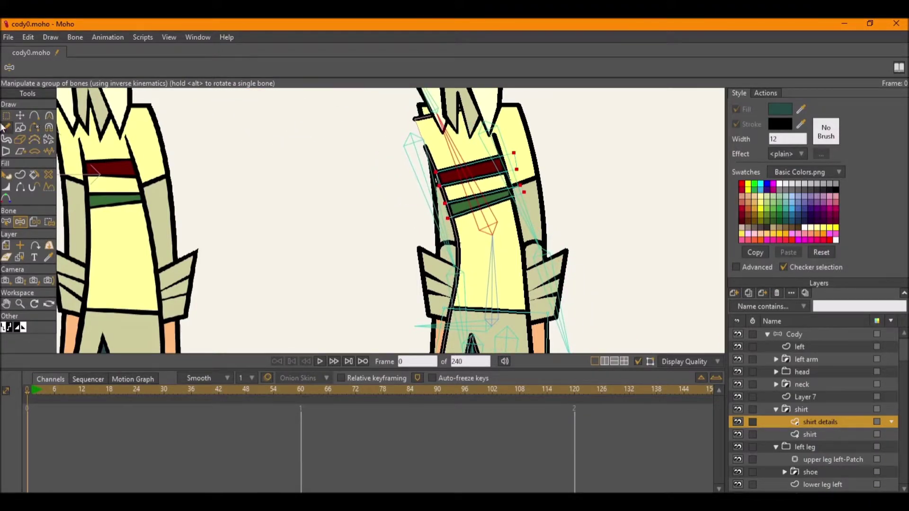
click(6, 118)
key(z)
drag(511, 148, 526, 149)
scroll(534, 156, up, 3)
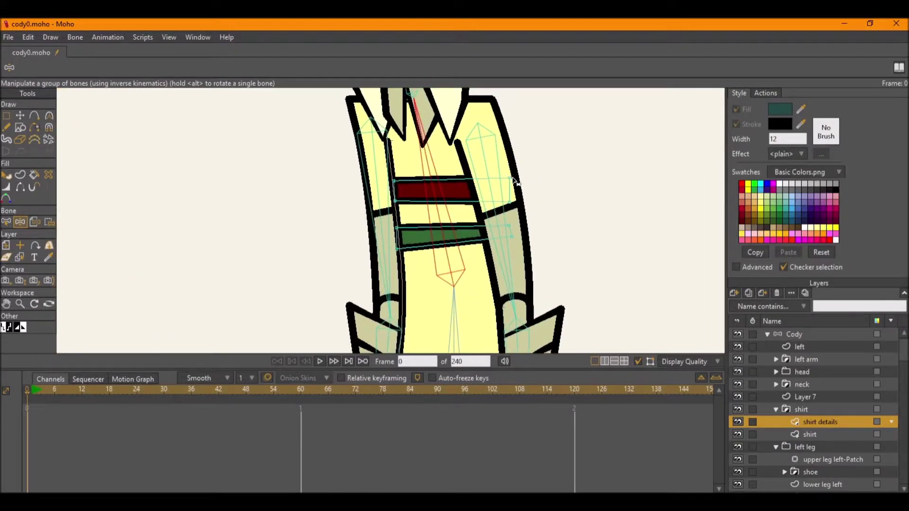
- Bind all points of the sleeve left layer to the upper arm bone B6
ctrl+alt+click(520, 205)
drag(520, 204, 491, 222)
key(b)
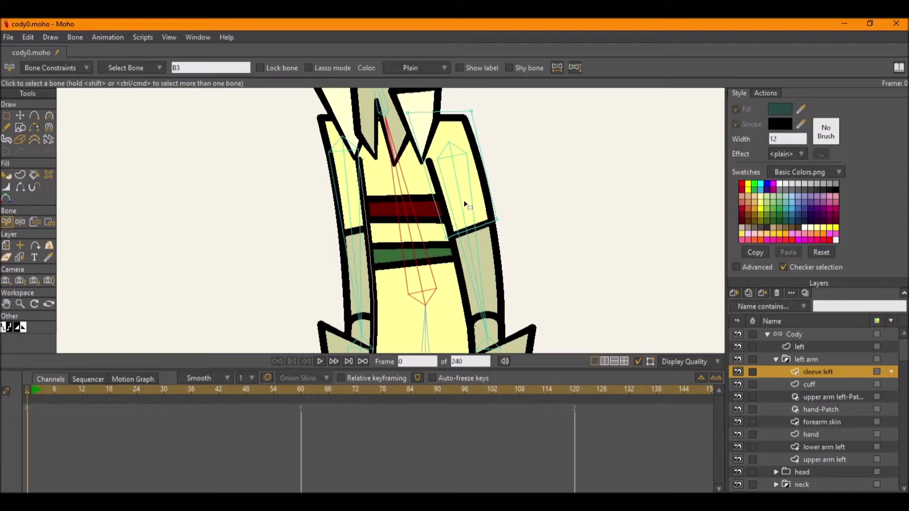
key(g)
key(ctrl+a)
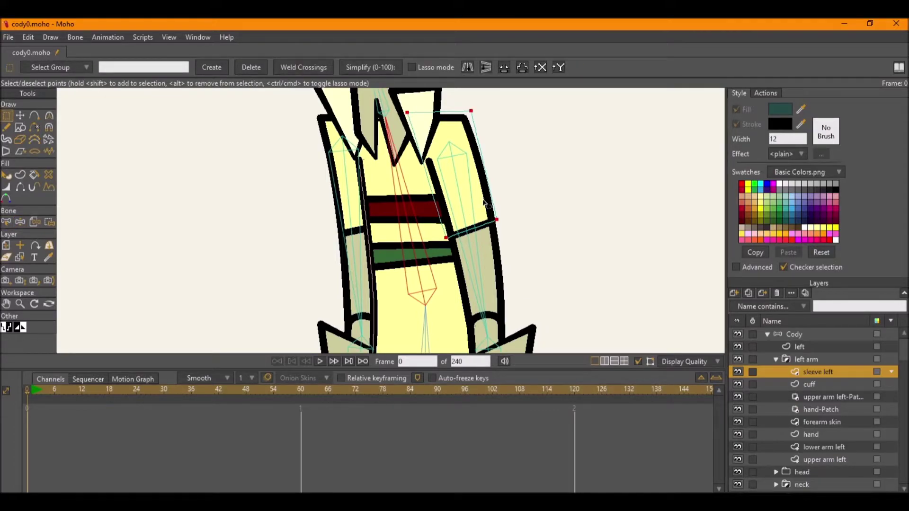
key(b)
click(474, 207)
key(g)
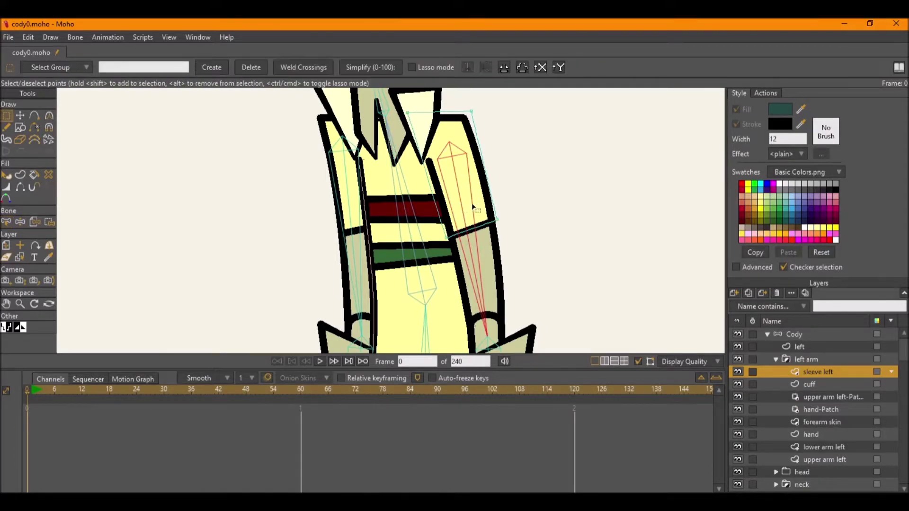
key(i)
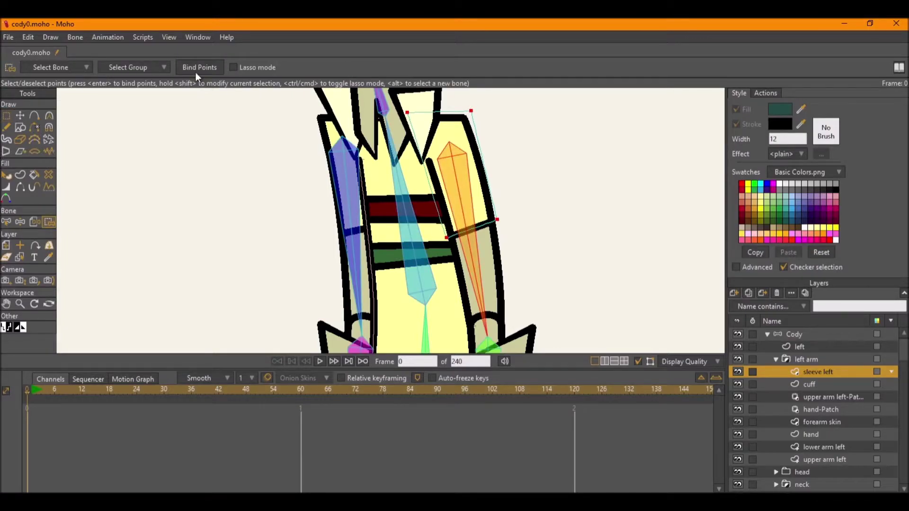
key(b)
- Bind all points of the upper arm left layer to bone B6
ctrl+alt+click(485, 257)
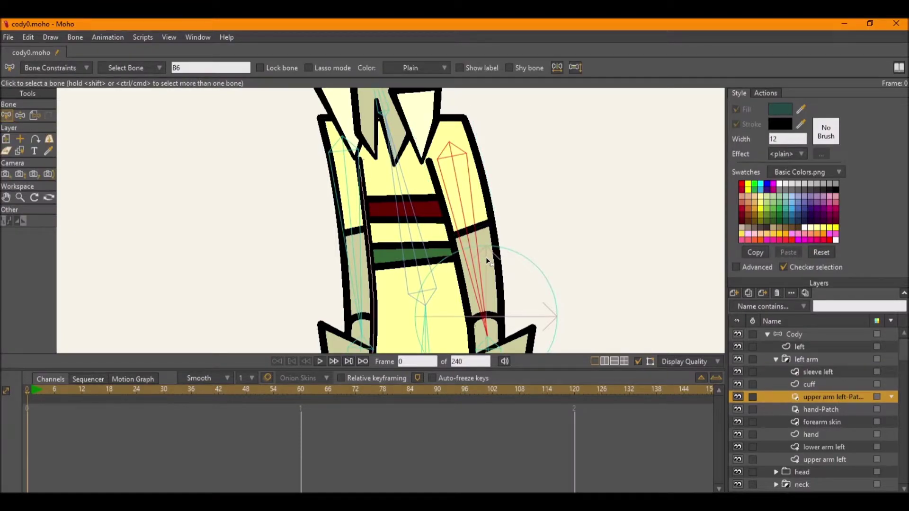
ctrl+alt+click(492, 239)
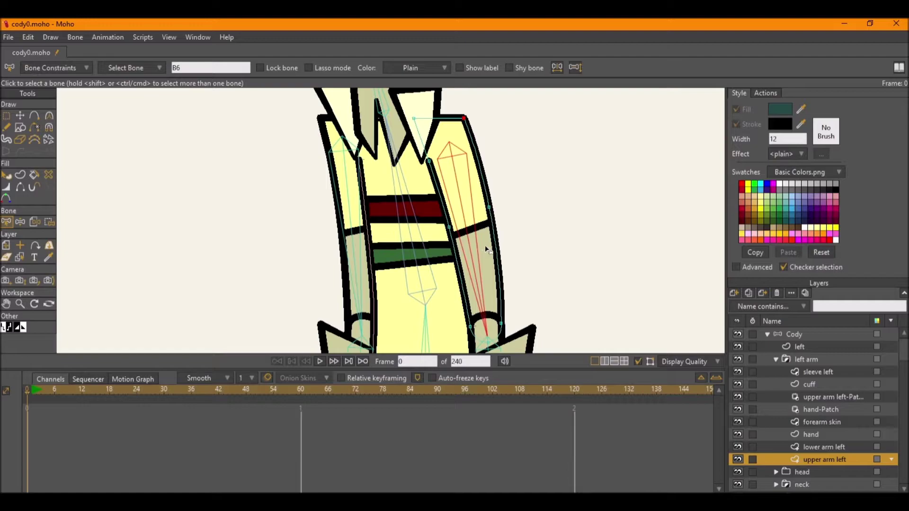
key(g)
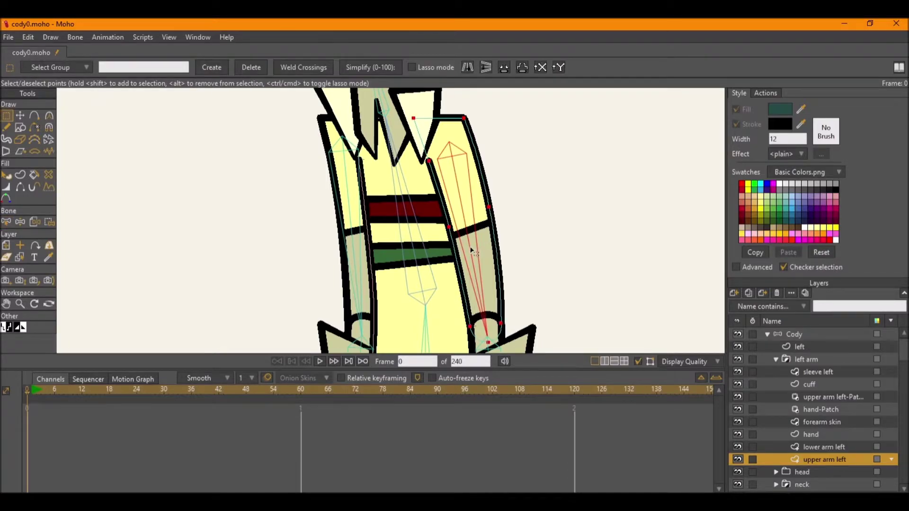
key(i)
key(b)
drag(511, 257, 502, 225)
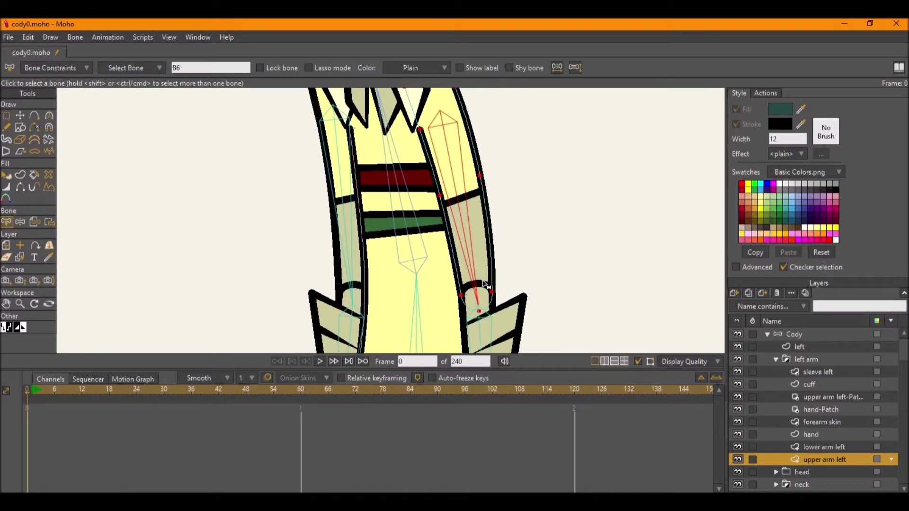
- Bind the left upper arm's patch layer to the forearm bone B7
alt+right_click(487, 278)
drag(505, 284, 491, 232)
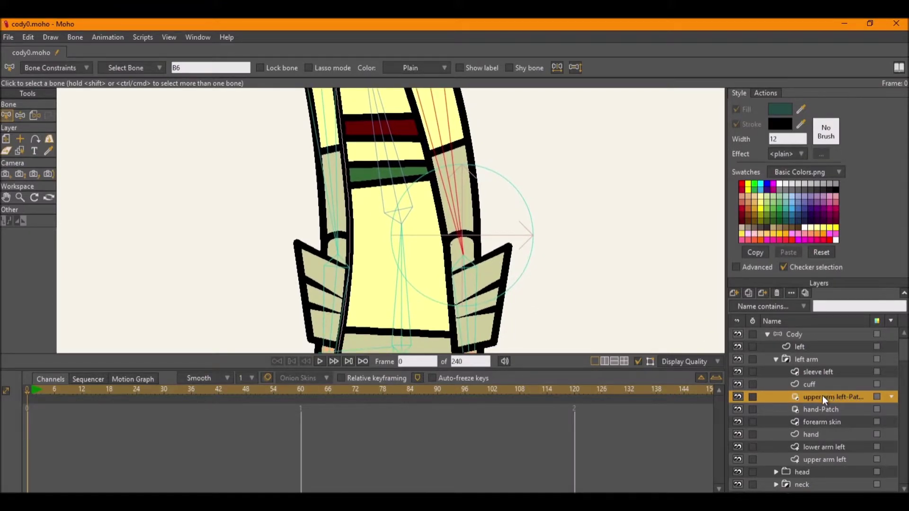
scroll(557, 285, up, 1)
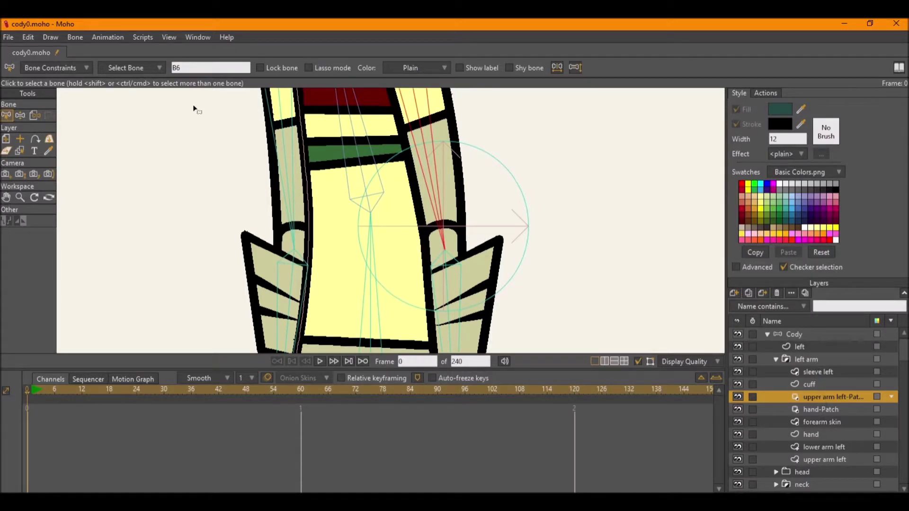
click(33, 117)
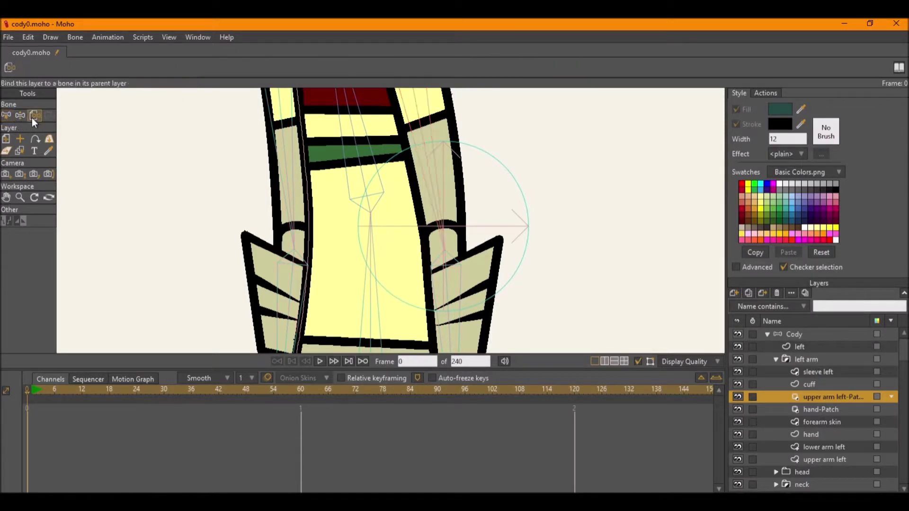
scroll(452, 268, up, 2)
click(449, 278)
scroll(452, 278, down, 2)
- Test the elbow patch by rotating the left forearm bone, and return to the rest pose
key(z)
drag(450, 270, 280, 283)
drag(267, 170, 303, 171)
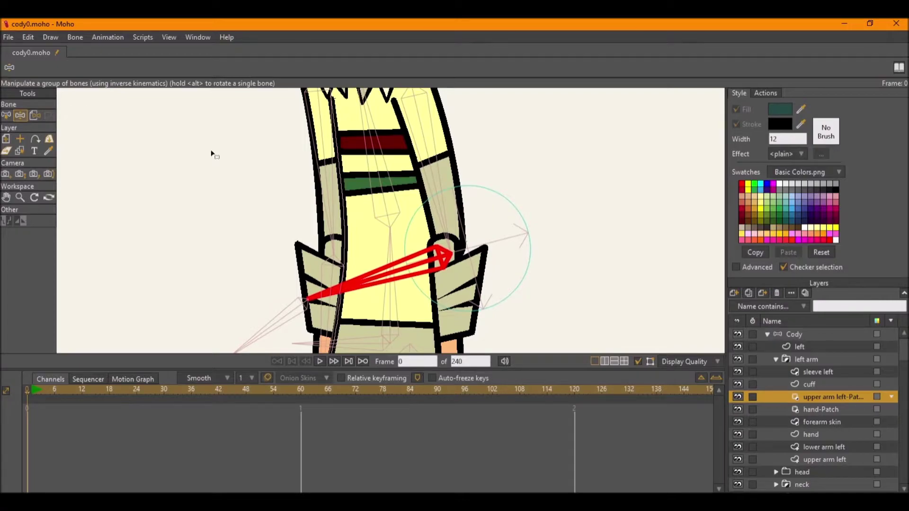
click(8, 114)
scroll(485, 266, up, 2)
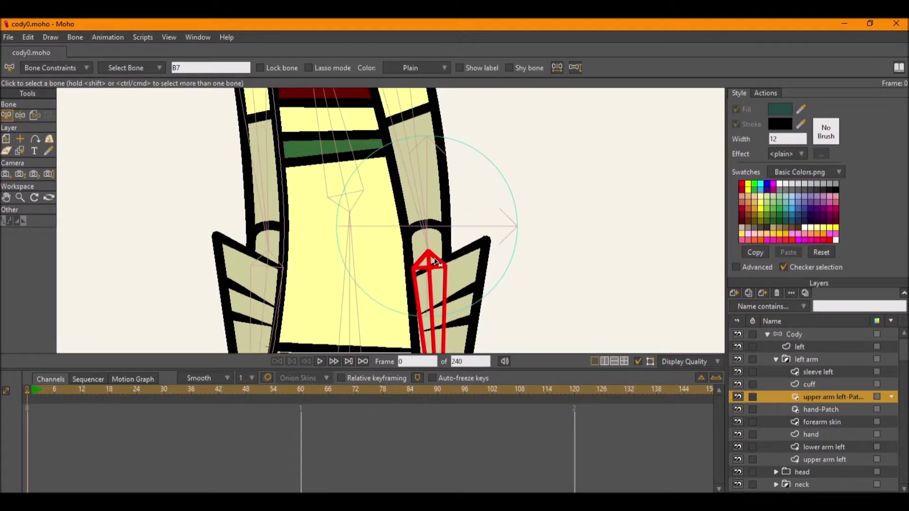
drag(479, 254, 460, 209)
- Bind all points of the lower arm left layer to the forearm bone B7
click(821, 385)
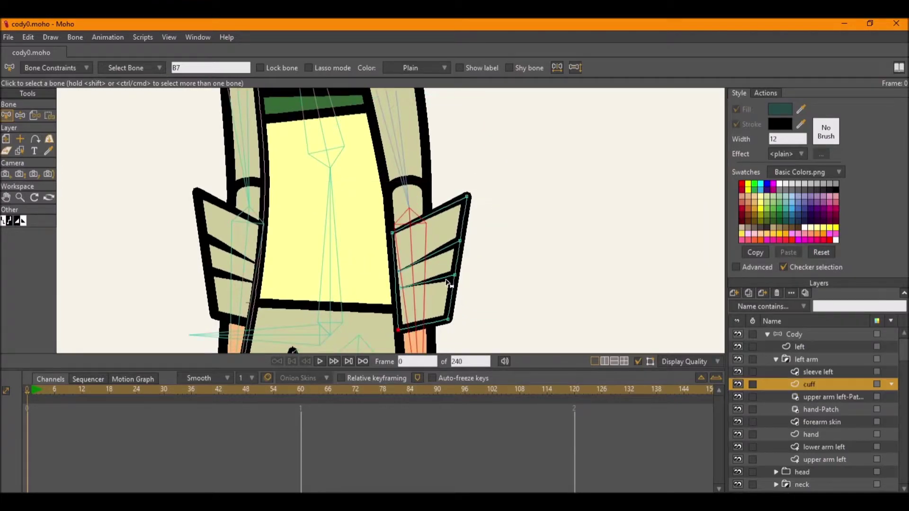
click(833, 451)
drag(462, 237, 459, 170)
scroll(459, 170, down, 2)
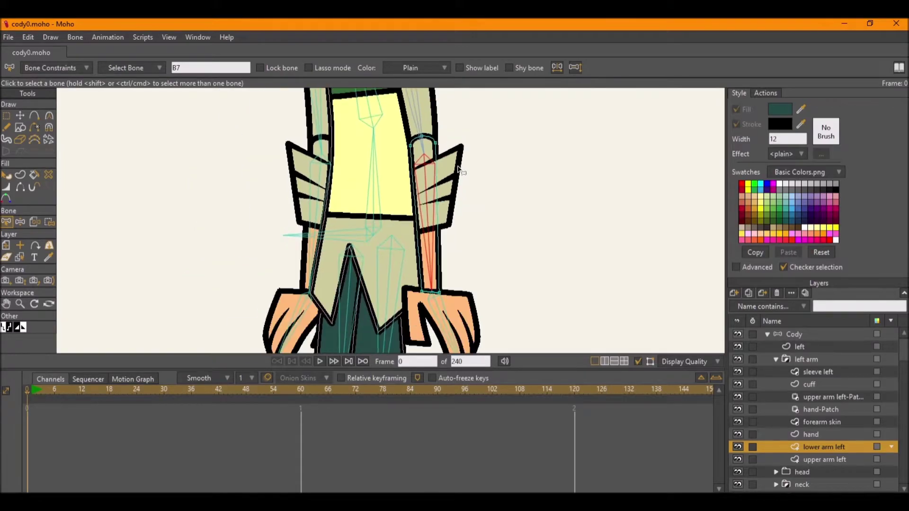
key(i)
scroll(458, 163, up, 2)
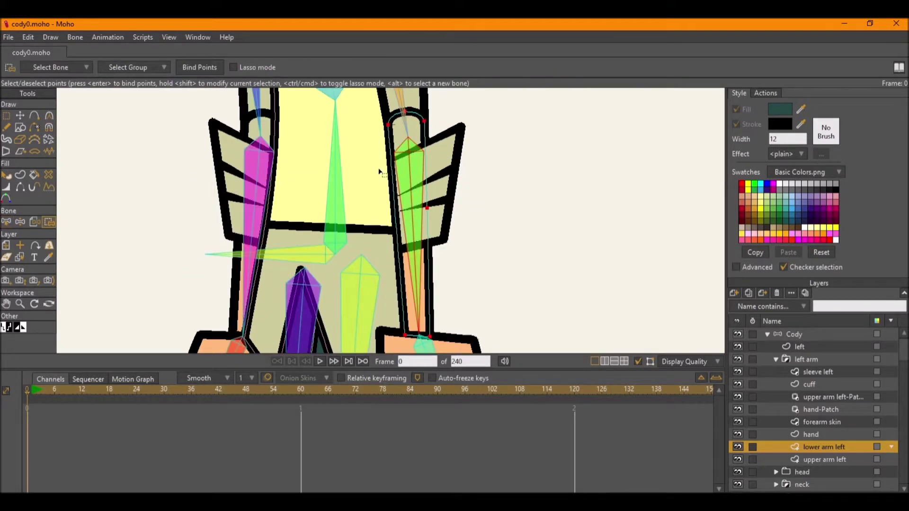
key(z)
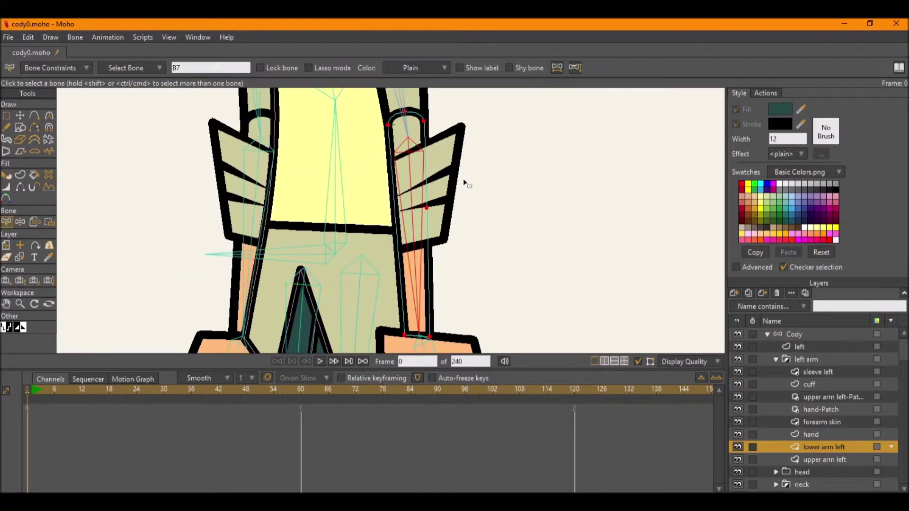
- Bind all points of the left arm's cuff layer to bone B7
ctrl+alt+click(448, 169)
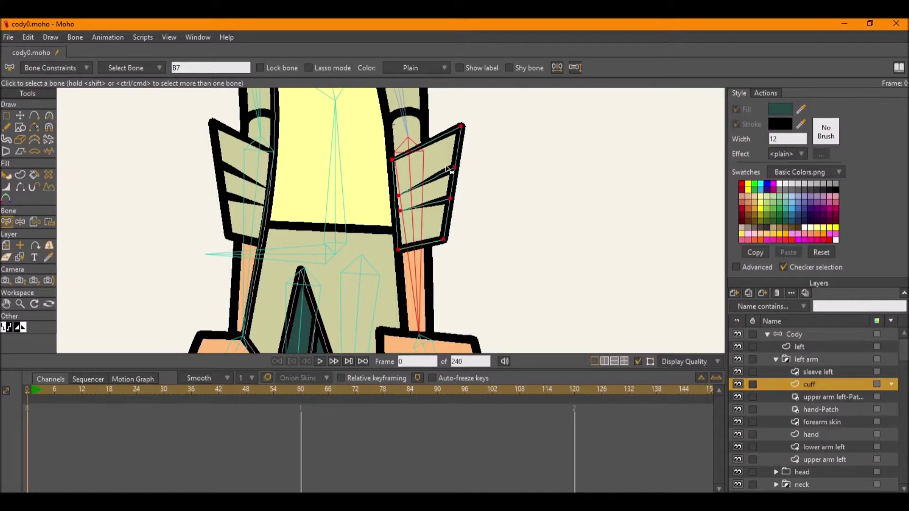
key(i)
key(z)
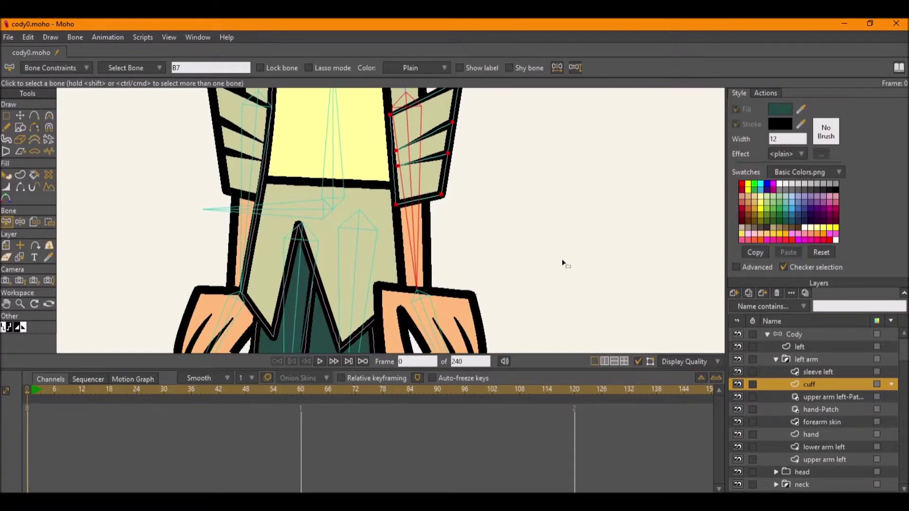
- Bind all points of the left arm's hand layer to the hand bone B8, and save the file
ctrl+alt+click(454, 316)
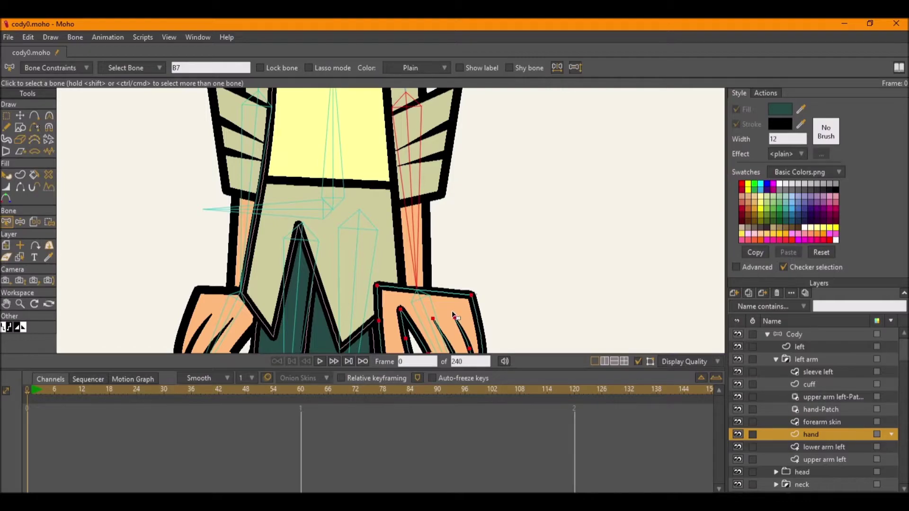
drag(454, 312, 452, 244)
click(426, 262)
key(g)
key(ctrl+a)
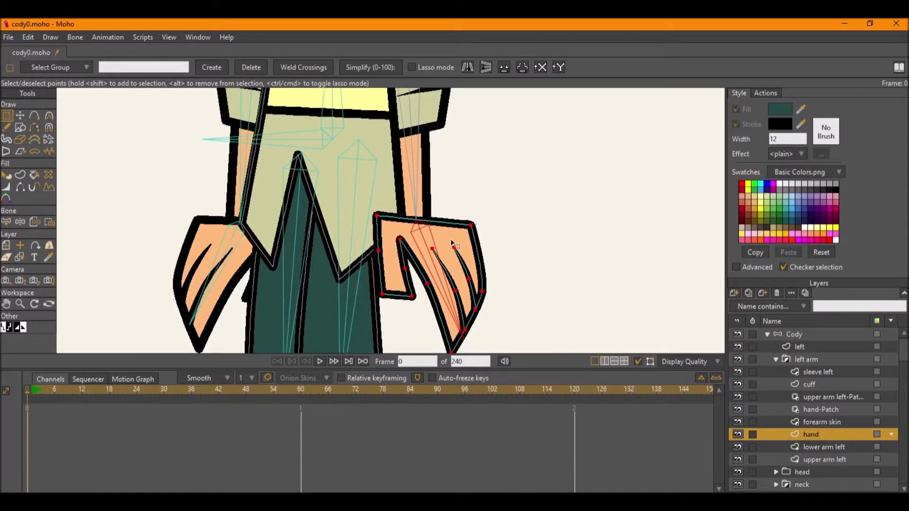
key(i)
key(b)
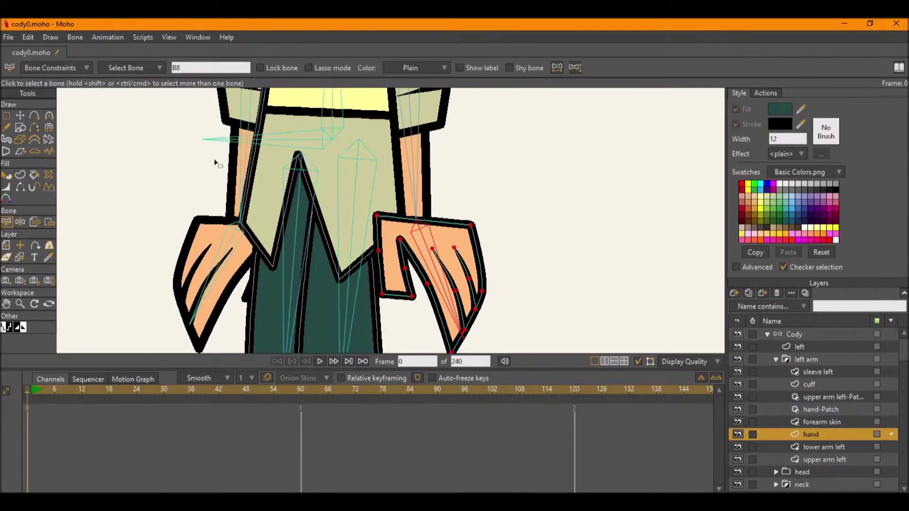
drag(496, 203, 500, 244)
key(ctrl+s)
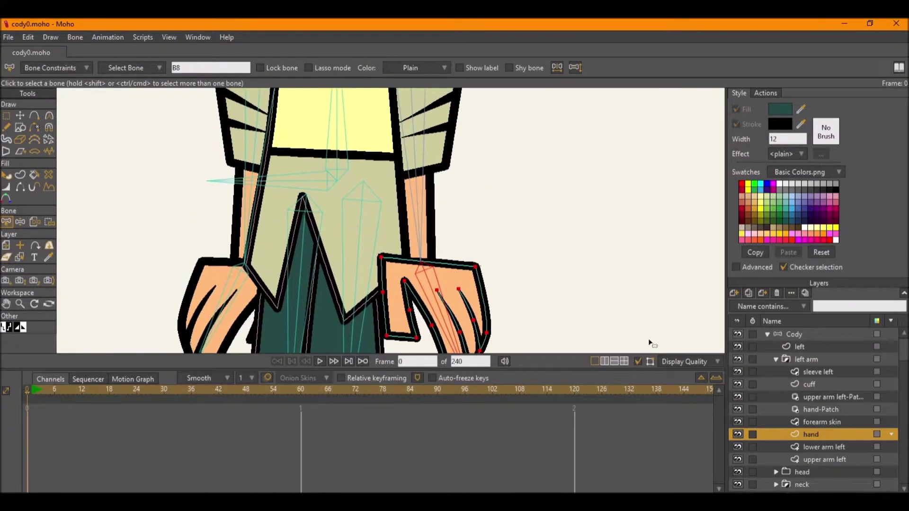
- Bind all points of the left arm's forearm skin layer to the forearm bone B7
mouse_move(419, 225)
mouse_down()
mouse_move(428, 292)
mouse_move(363, 220)
mouse_move(340, 175)
mouse_move(404, 224)
mouse_up()
key(z)
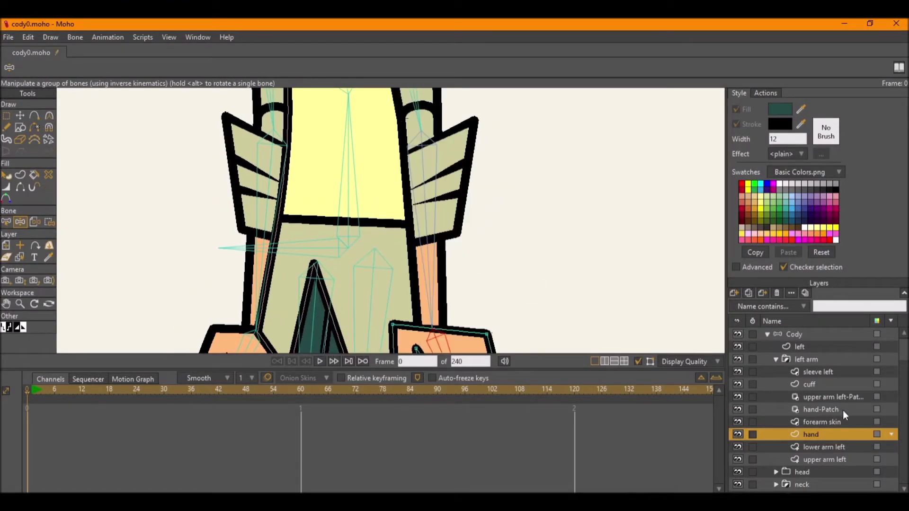
click(840, 423)
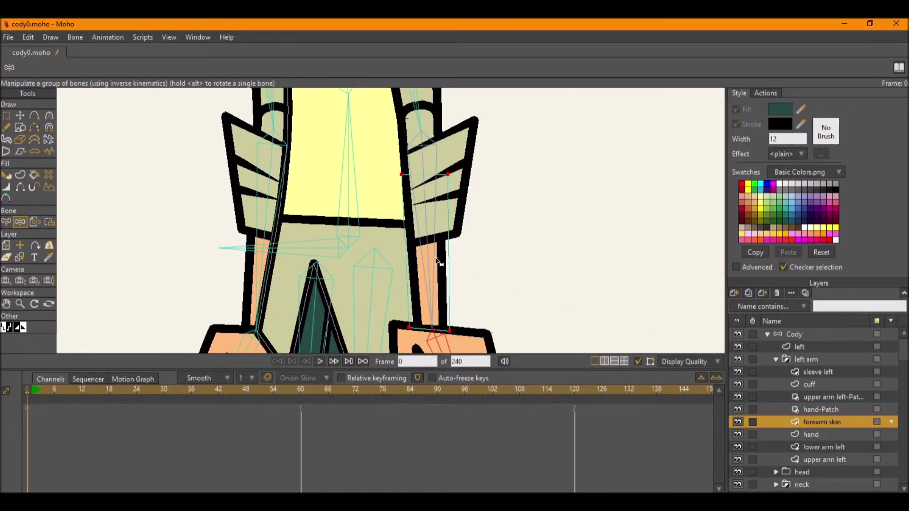
key(b)
key(g)
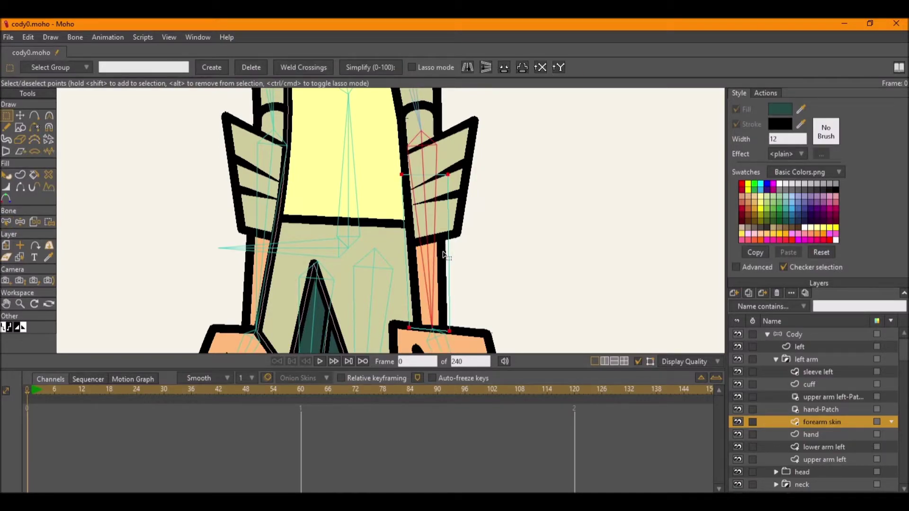
key(b)
- Try bending the left arm with the bone manipulation tool, and undo the pose
key(z)
drag(447, 260, 415, 217)
scroll(448, 240, down, 2)
key(ctrl+z)
key(ctrl+z)
- Bend the left forearm up across the torso, inspect the pose in a rendered preview, and close the preview
drag(505, 267, 318, 142)
key(ctrl+r)
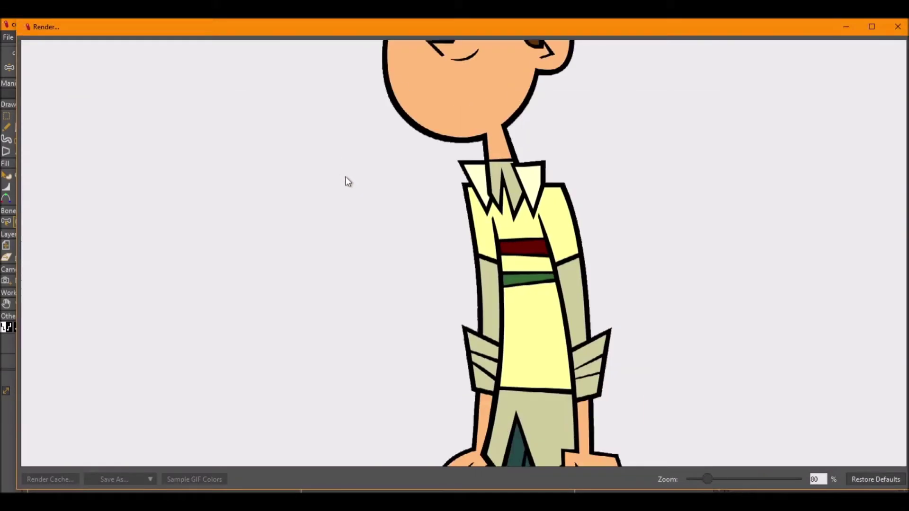
scroll(354, 189, down, 1)
scroll(358, 192, down, 1)
scroll(530, 257, down, 1)
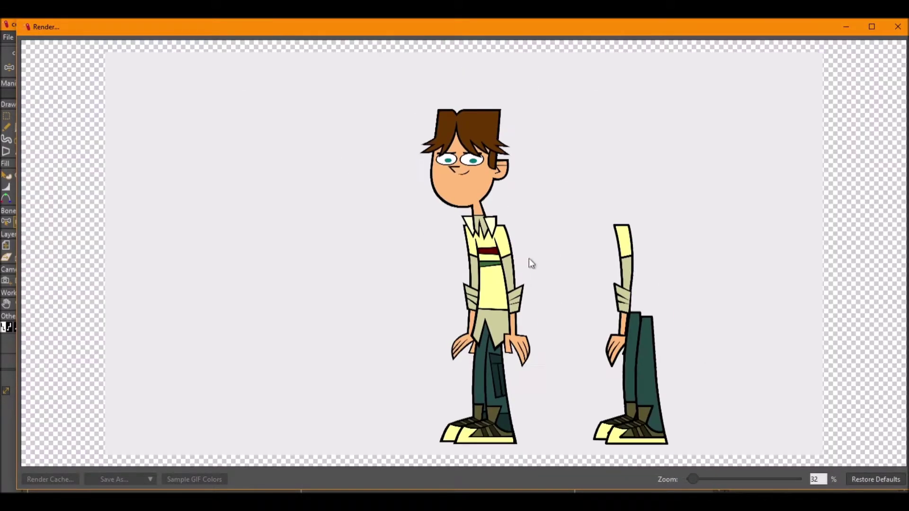
scroll(852, 342, up, 1)
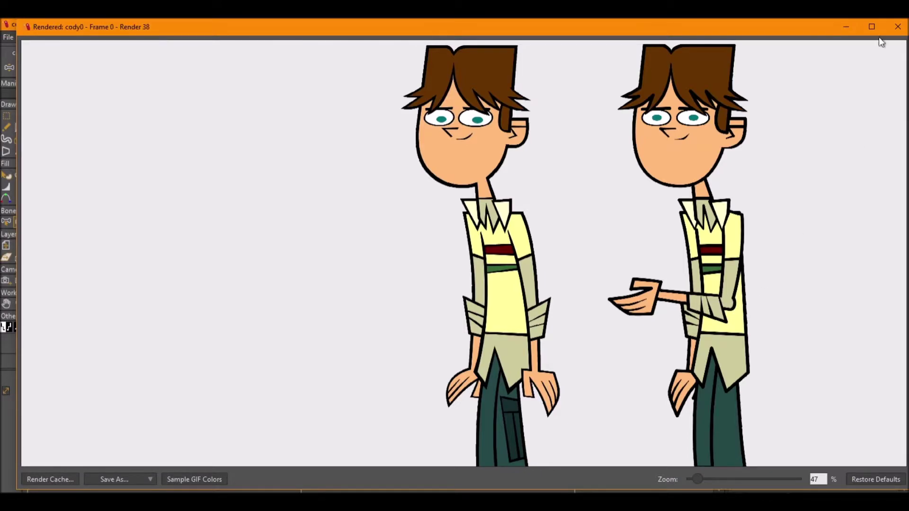
click(893, 30)
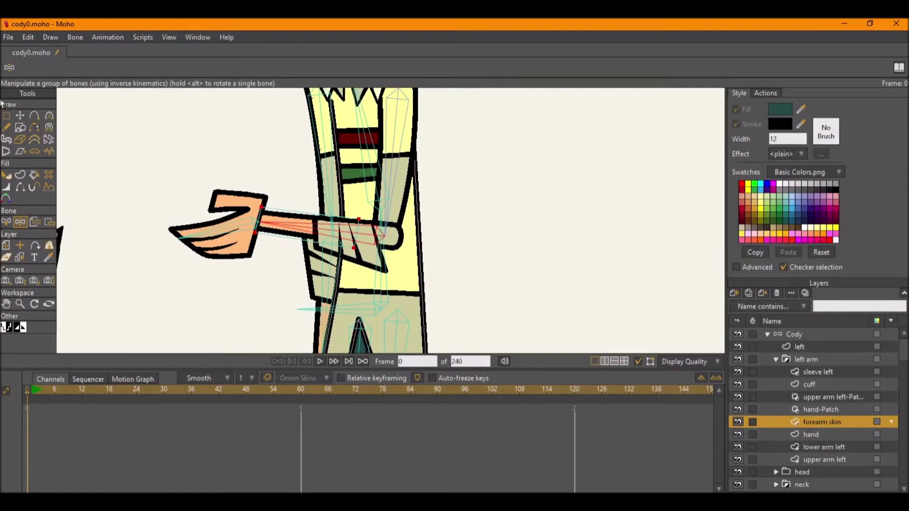
- On the Cody bone layer, adjust the end of the left upper arm bone at the elbow joint with the Transform Bone tool
click(815, 334)
click(5, 116)
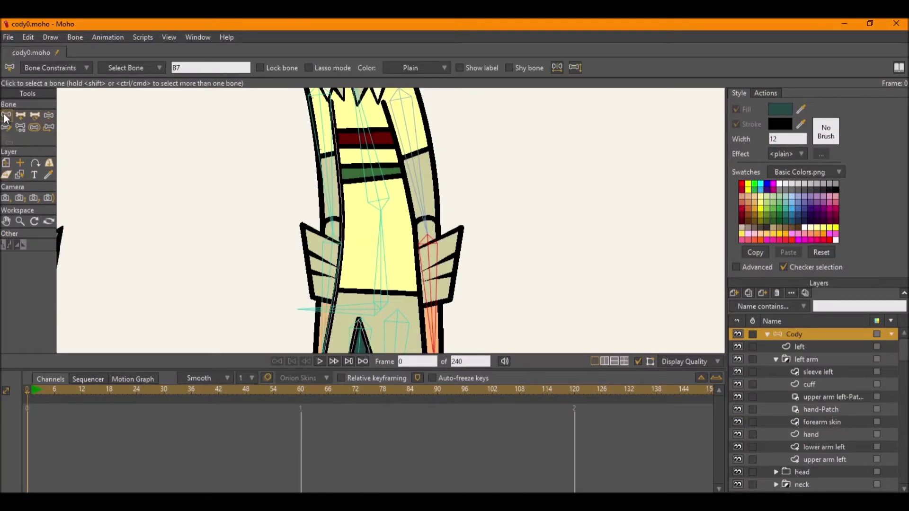
scroll(456, 236, up, 2)
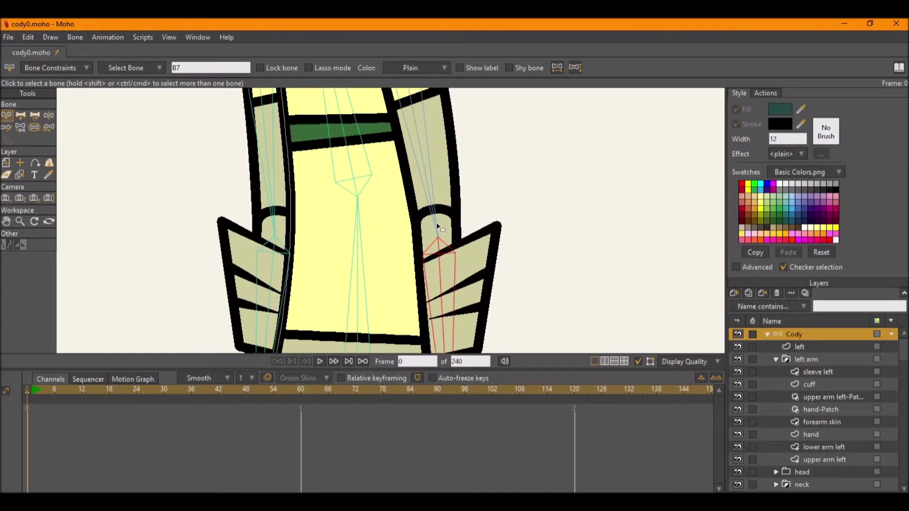
click(437, 226)
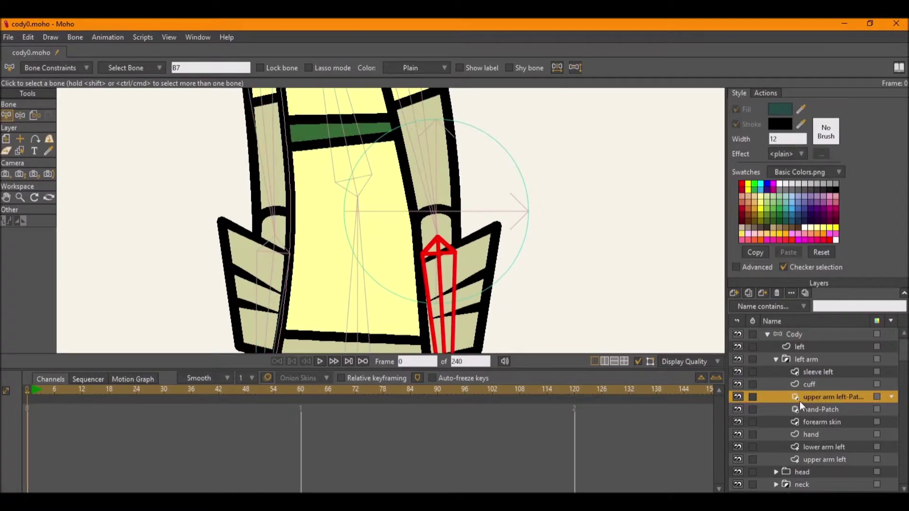
click(803, 334)
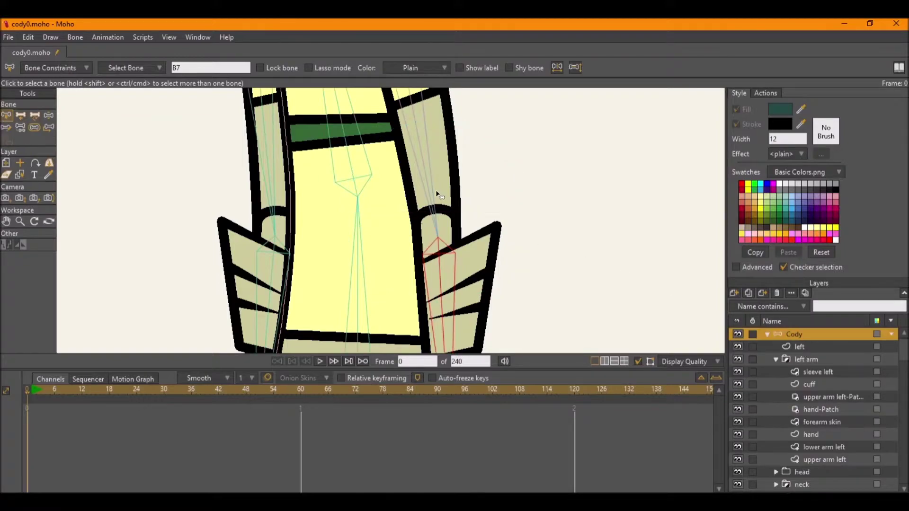
key(t)
click(440, 241)
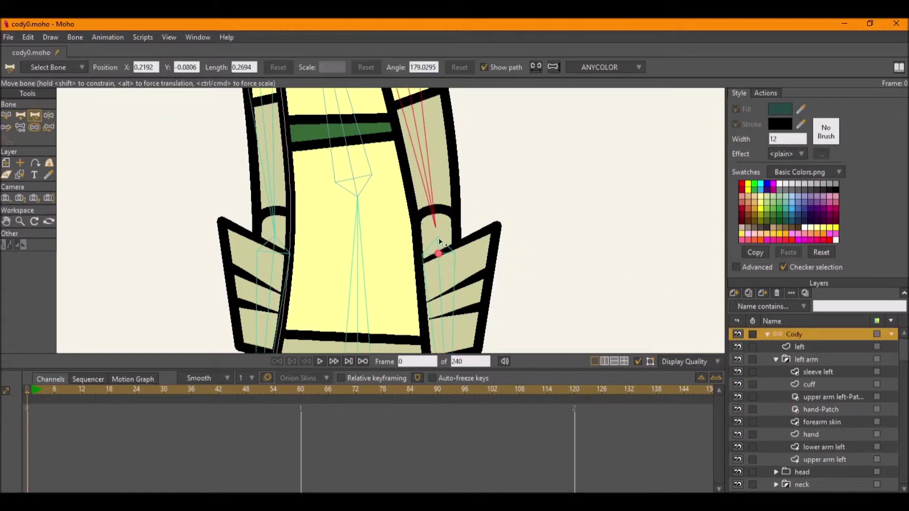
click(438, 255)
- Lengthen the left forearm bone slightly at the wrist towards the base of the hand bone, and select the hand bone
scroll(439, 254, down, 3)
drag(439, 284, 426, 109)
scroll(413, 221, up, 2)
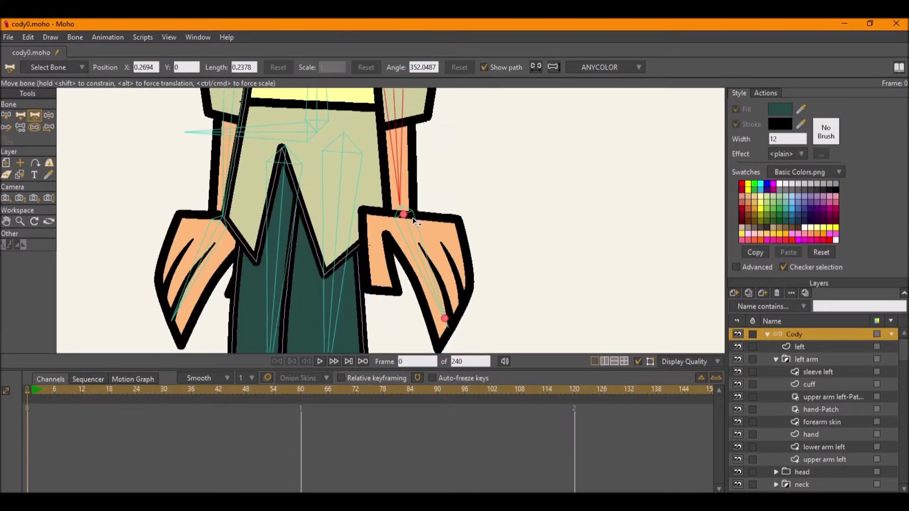
drag(407, 218, 405, 222)
click(405, 229)
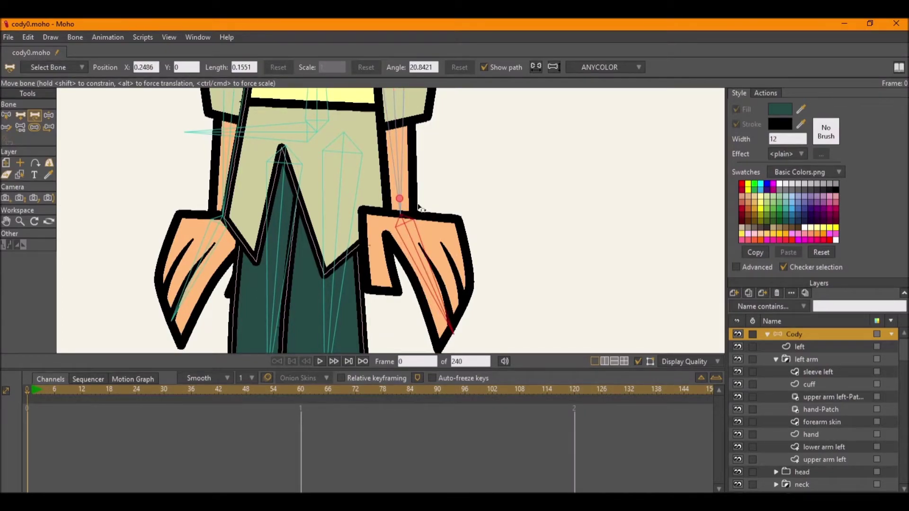
- Raise the left forearm horizontally across the torso and render a preview to check the adjusted arm joints
scroll(473, 311, down, 2)
key(z)
drag(436, 274, 316, 101)
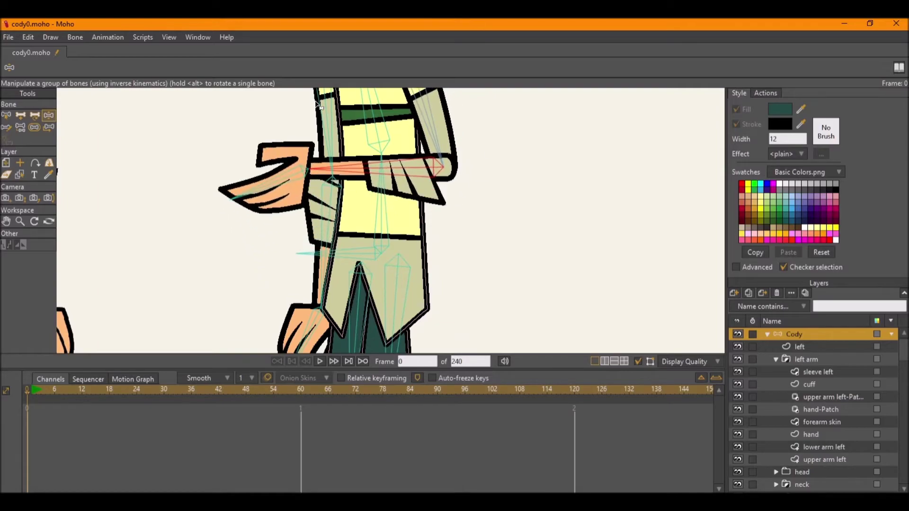
key(ctrl+r)
scroll(432, 179, down, 4)
scroll(629, 258, up, 5)
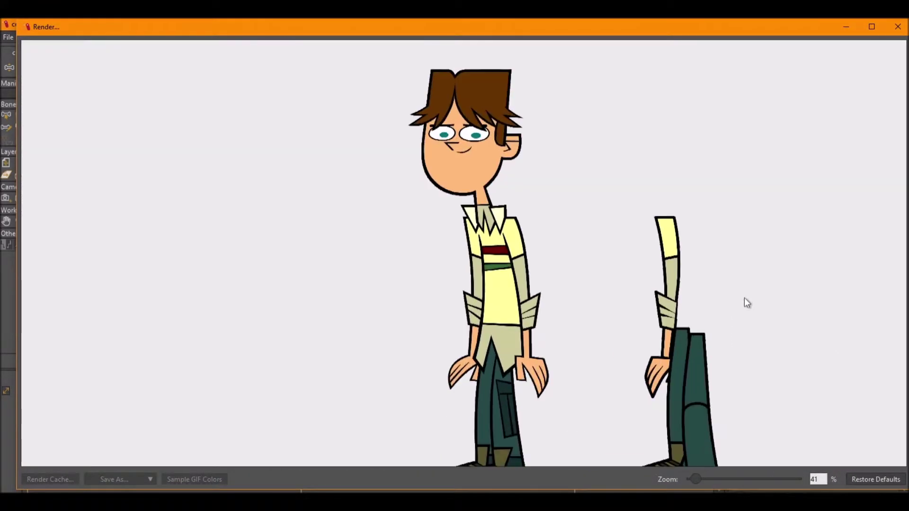